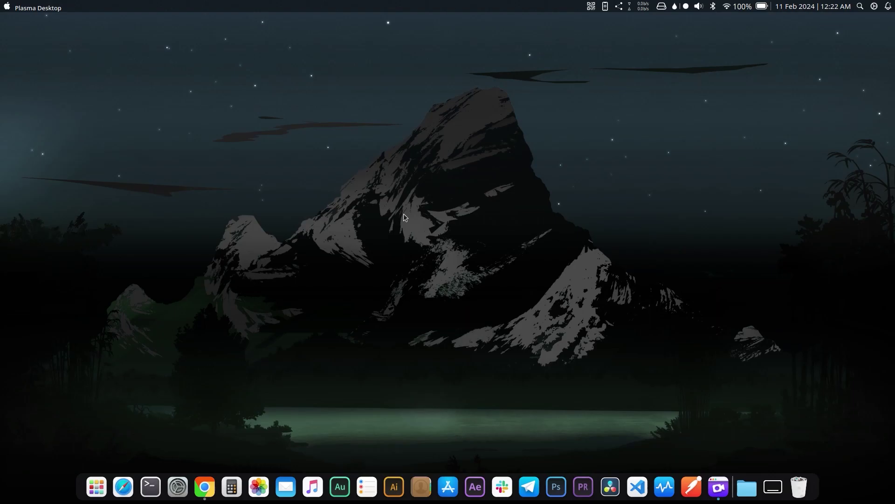
- Search for nodejs in Chrome and open the official nodejs.org site
{"action": "left_click", "coordinate": [204, 487]}
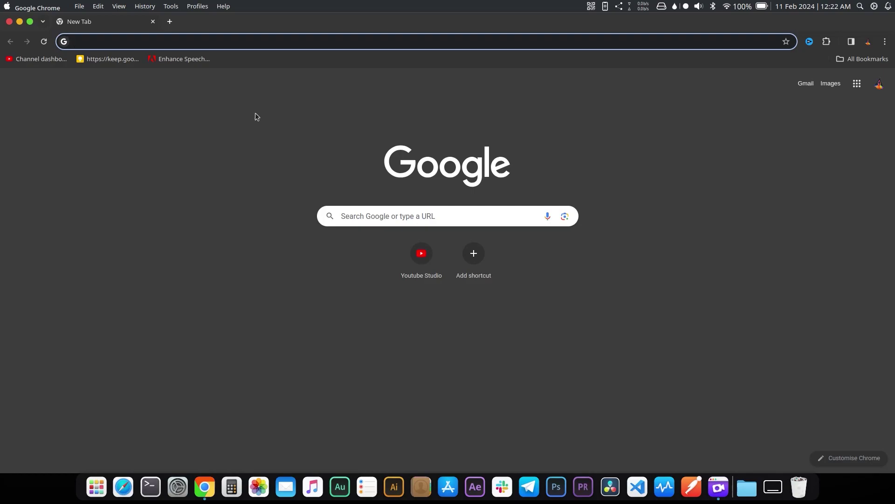
{"action": "type", "text": "nodejs"}
{"action": "key", "text": "Return"}
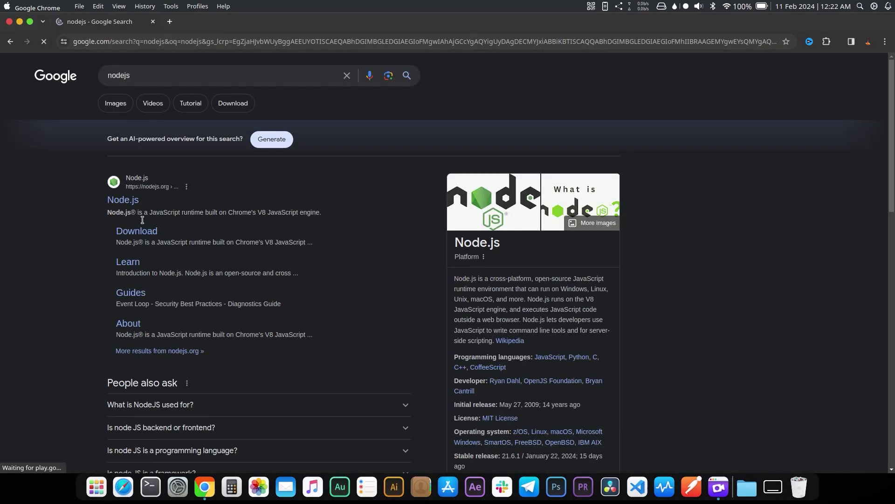
{"action": "left_click", "coordinate": [119, 204]}
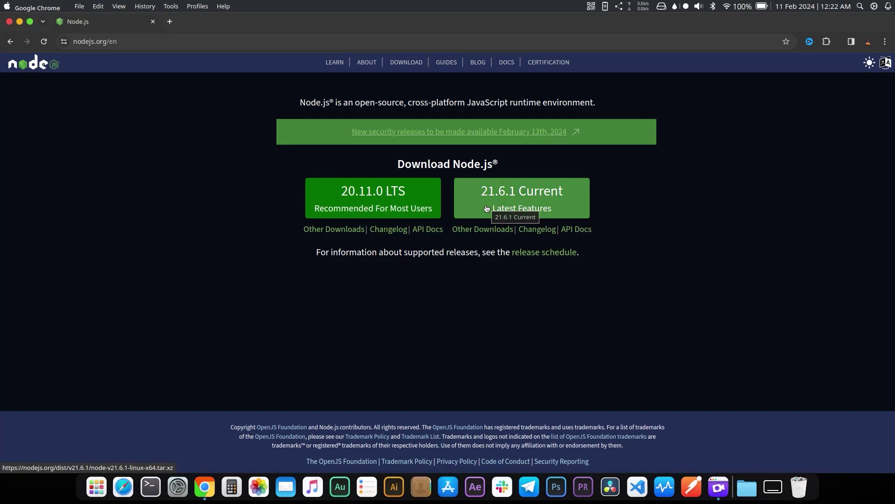
- Download the Node.js 20.11.0 LTS build and dismiss the download popups
{"action": "left_click", "coordinate": [370, 203]}
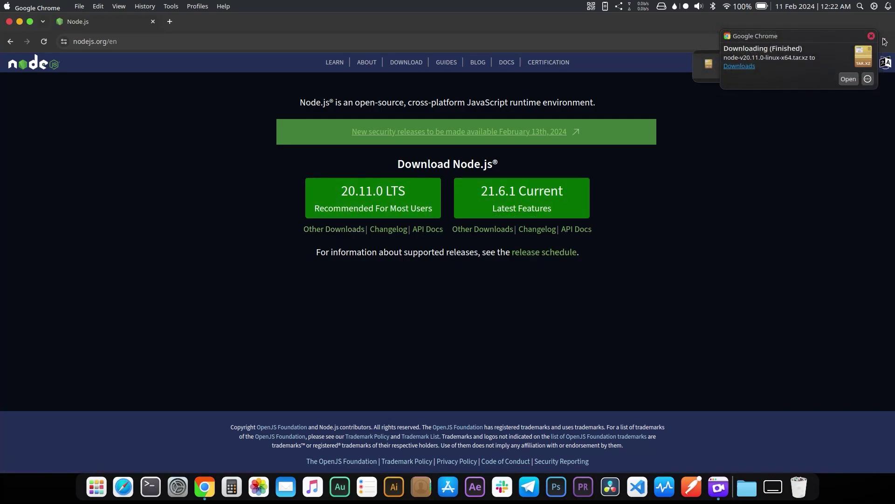
{"action": "left_click", "coordinate": [872, 36]}
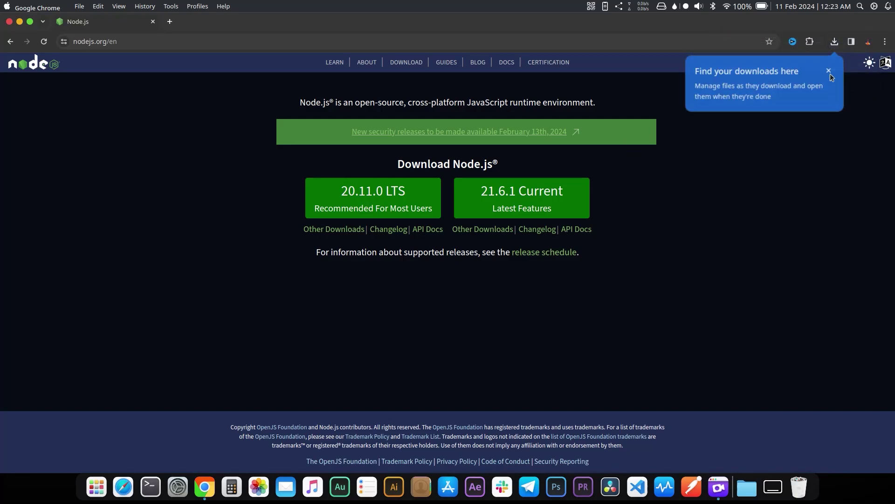
{"action": "left_click", "coordinate": [830, 70]}
- Minimize Chrome and open a Konsole window, making it taller
{"action": "left_click", "coordinate": [20, 21]}
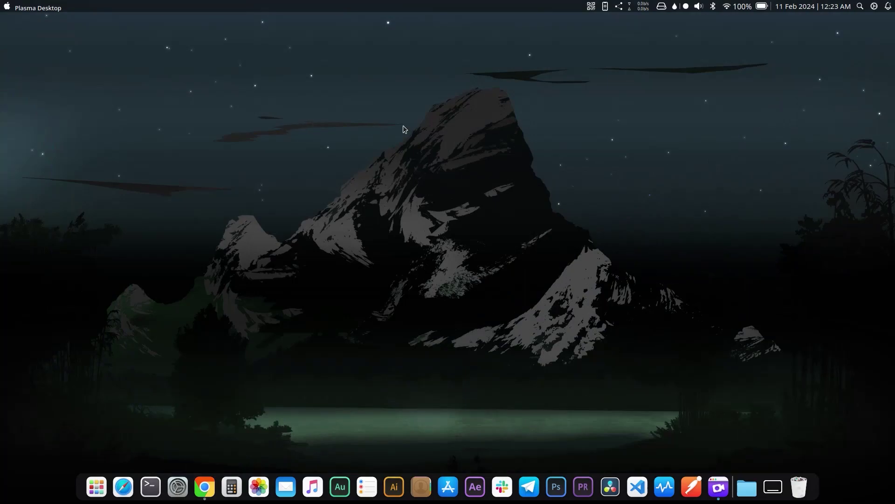
{"action": "key", "text": "ctrl+alt+t"}
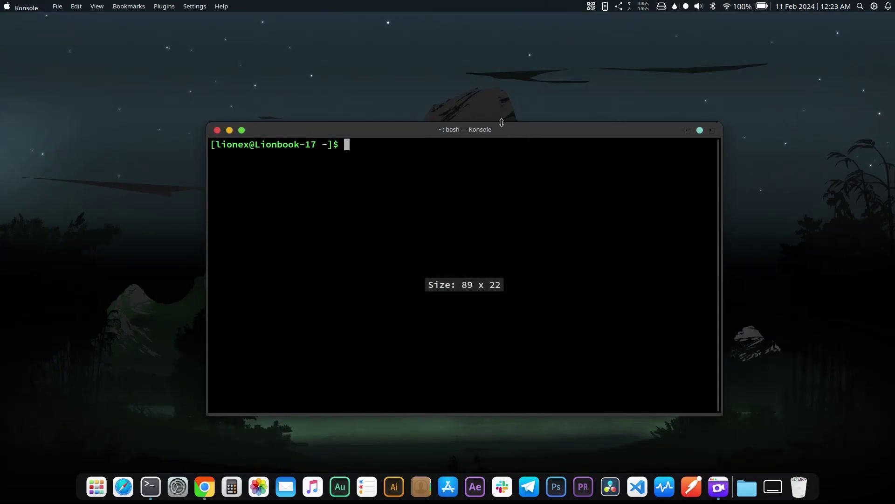
{"action": "left_click_drag", "start_coordinate": [489, 126], "coordinate": [501, 100]}
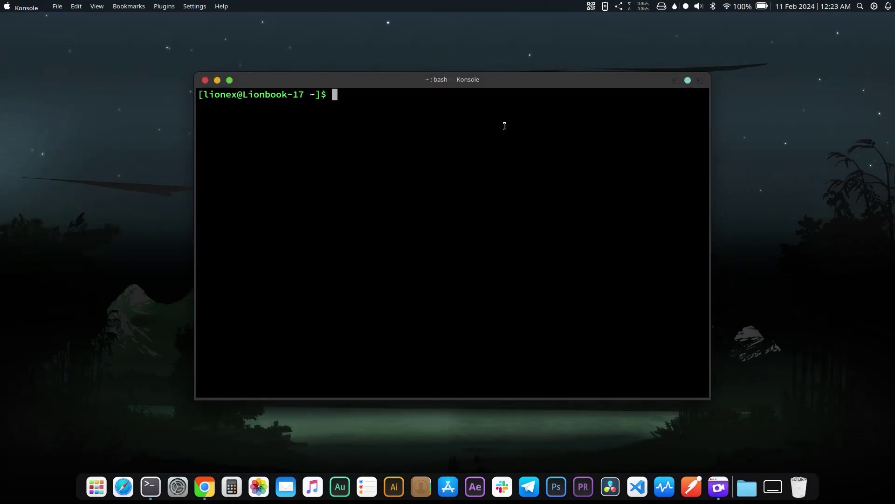
{"action": "type", "text": "cd"}
- Run sudo pacman -S nodejs, note the installed 21.5.0 version, and decline reinstalling
{"action": "key", "text": "BackSpace"}
{"action": "key", "text": "BackSpace"}
{"action": "type", "text": "sudo pacman -"}
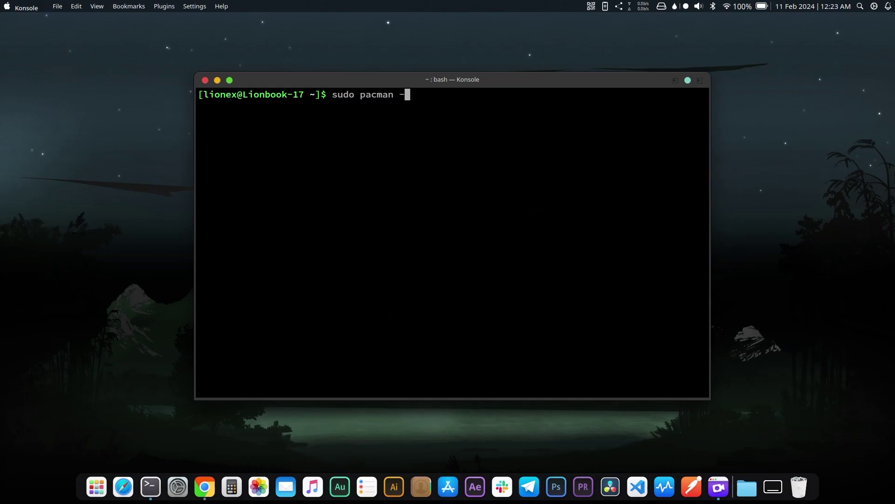
{"action": "type", "text": "S node"}
{"action": "type", "text": "js"}
{"action": "key", "text": "Return"}
{"action": "key", "text": "Return"}
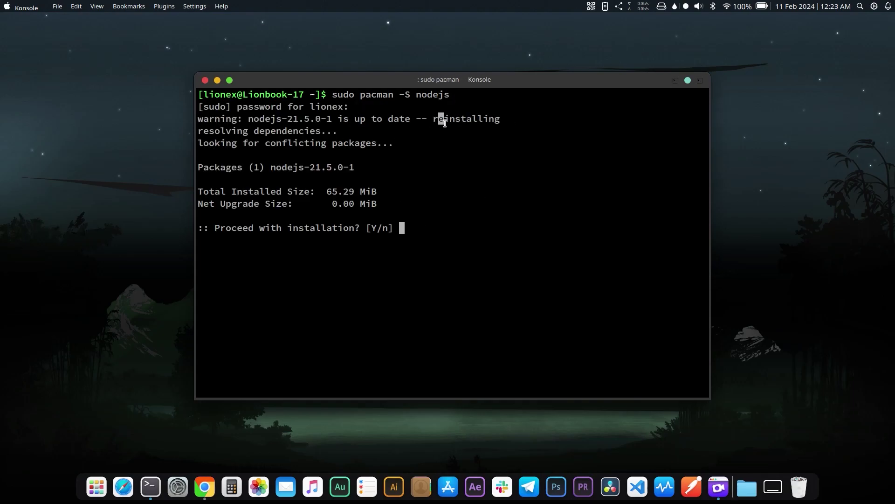
{"action": "left_click_drag", "start_coordinate": [433, 122], "coordinate": [497, 121]}
{"action": "left_click", "coordinate": [276, 148]}
{"action": "left_click_drag", "start_coordinate": [310, 169], "coordinate": [404, 181]}
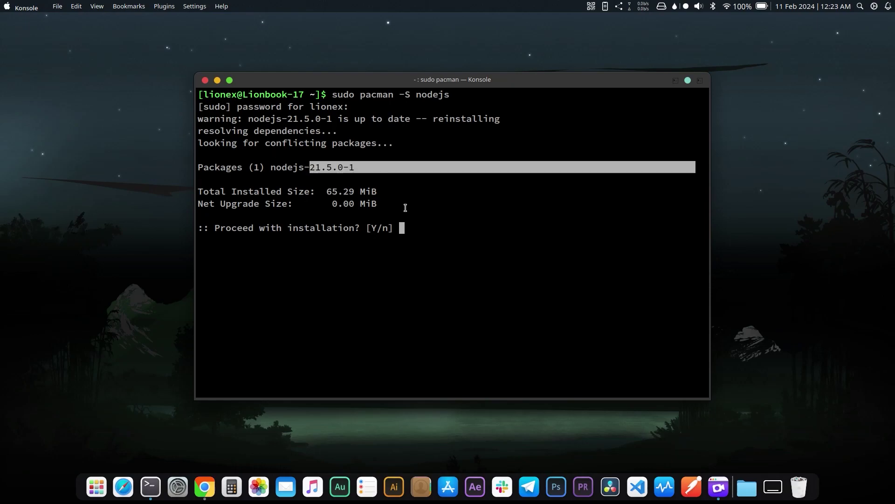
{"action": "left_click", "coordinate": [434, 215]}
{"action": "type", "text": "n"}
{"action": "key", "text": "Return"}
{"action": "type", "text": "c"}
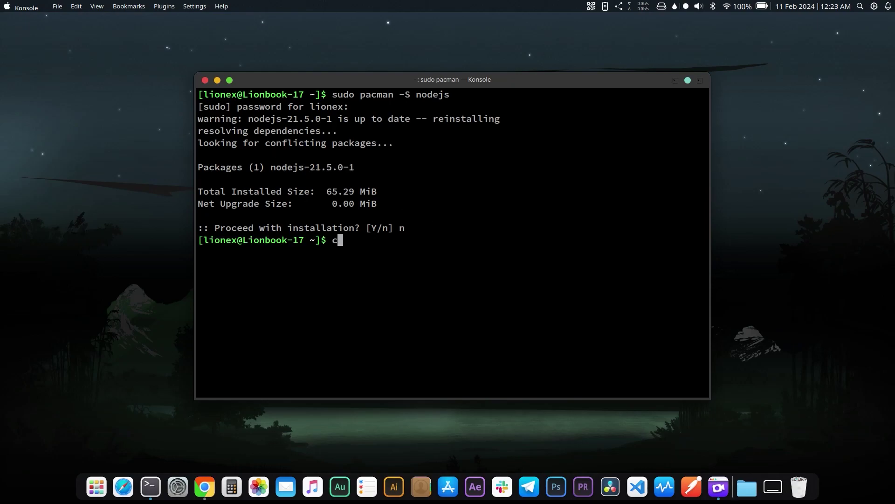
{"action": "type", "text": "lear"}
- Check node -v (v21.5.0) and npm -v (10.3.0), clearing the screen before and after
{"action": "key", "text": "Return"}
{"action": "type", "text": "noe"}
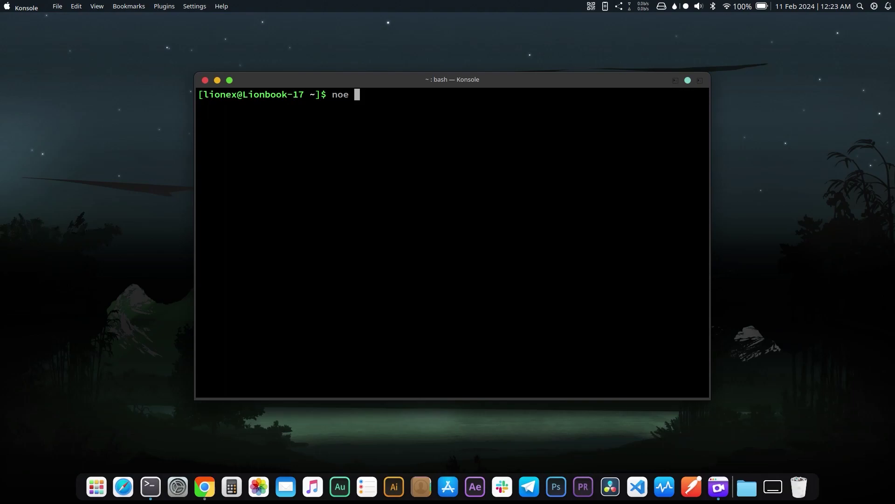
{"action": "key", "text": "BackSpace"}
{"action": "type", "text": "de -v"}
{"action": "key", "text": "Return"}
{"action": "type", "text": "np"}
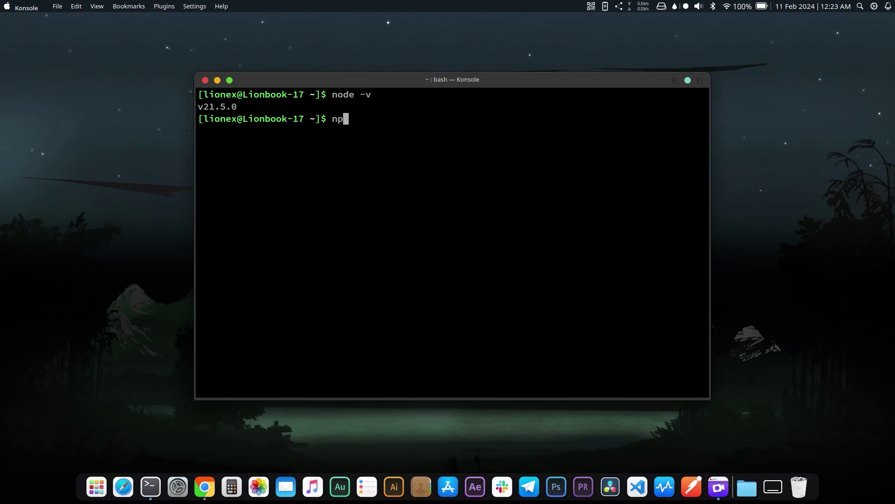
{"action": "type", "text": "m -v"}
{"action": "key", "text": "Return"}
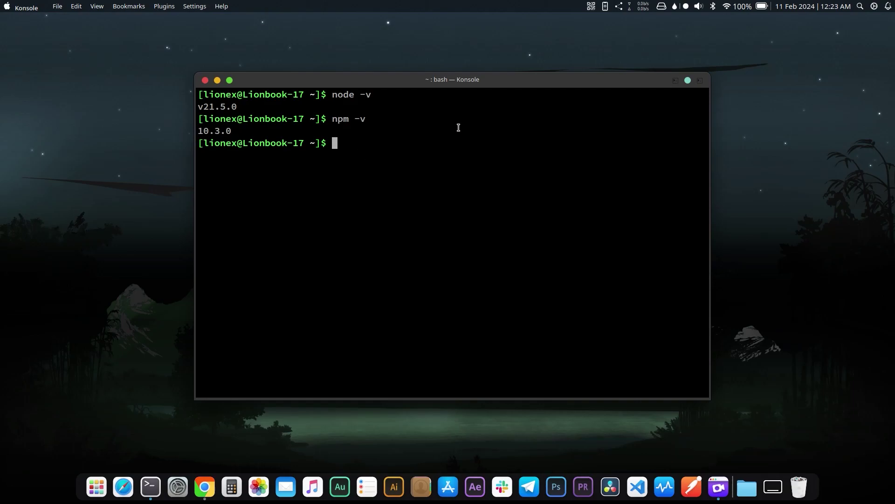
{"action": "type", "text": "clear"}
{"action": "key", "text": "Return"}
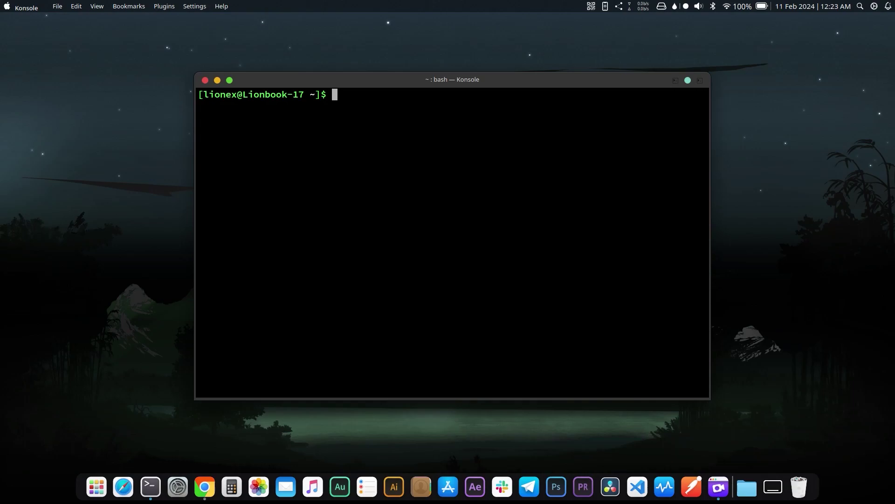
{"action": "type", "text": "cd Desktop"}
- Move into Desktop and run npm create vite@latest example, confirming the package install
{"action": "key", "text": "Return"}
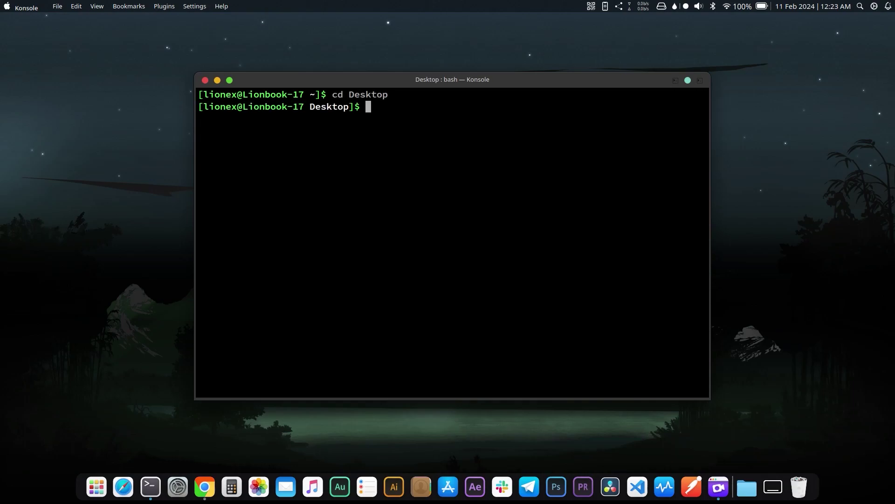
{"action": "type", "text": "np"}
{"action": "type", "text": "mcreate "}
{"action": "type", "text": "vite"}
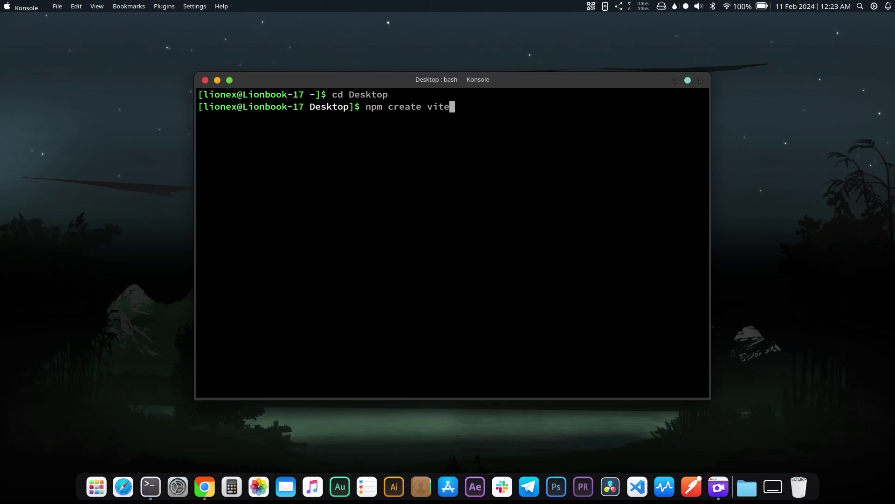
{"action": "type", "text": "@lates t"}
{"action": "type", "text": "e"}
{"action": "type", "text": "xample"}
{"action": "key", "text": "Return"}
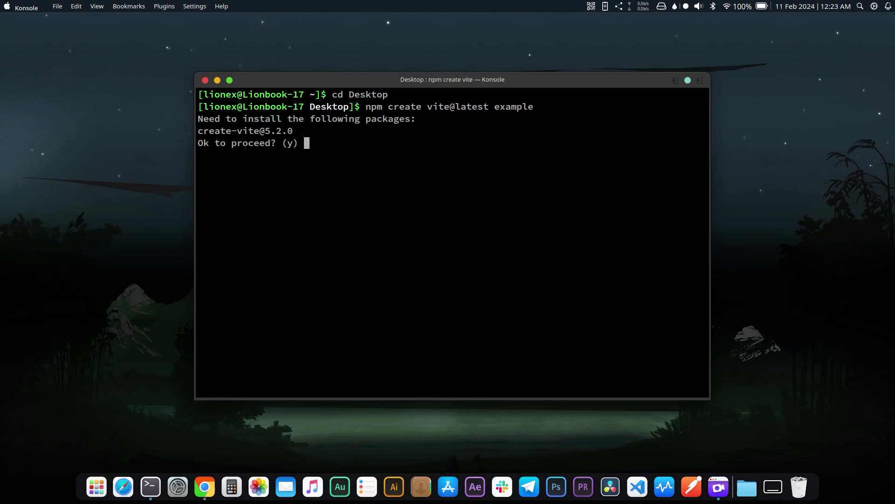
{"action": "triple_click", "coordinate": [200, 131]}
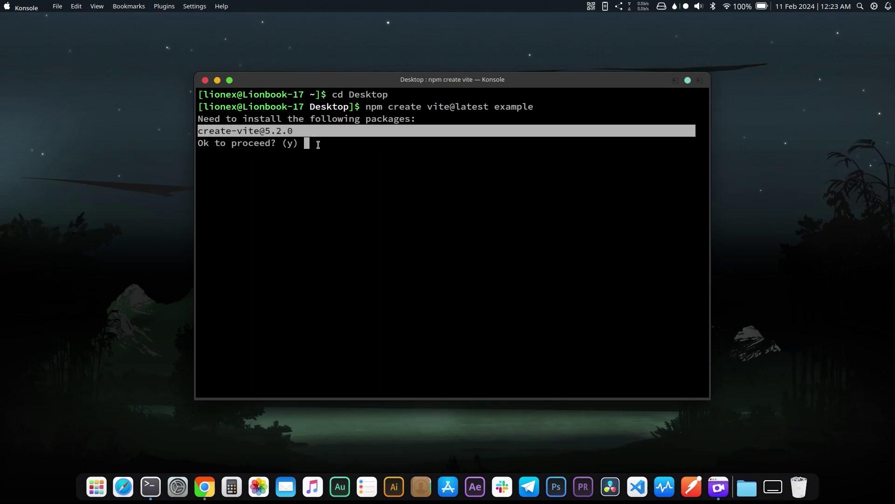
{"action": "left_click", "coordinate": [317, 144]}
{"action": "type", "text": "y"}
{"action": "key", "text": "Return"}
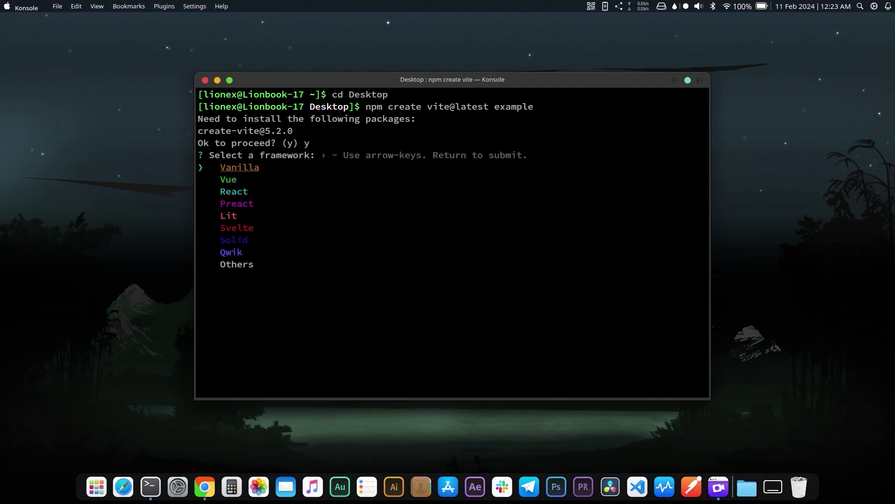
- Choose React as the framework and JavaScript as the variant
{"action": "key", "text": "Down"}
{"action": "key", "text": "Down"}
{"action": "key", "text": "Up"}
{"action": "key", "text": "Down"}
{"action": "key", "text": "Return"}
{"action": "key", "text": "Down"}
{"action": "key", "text": "Down"}
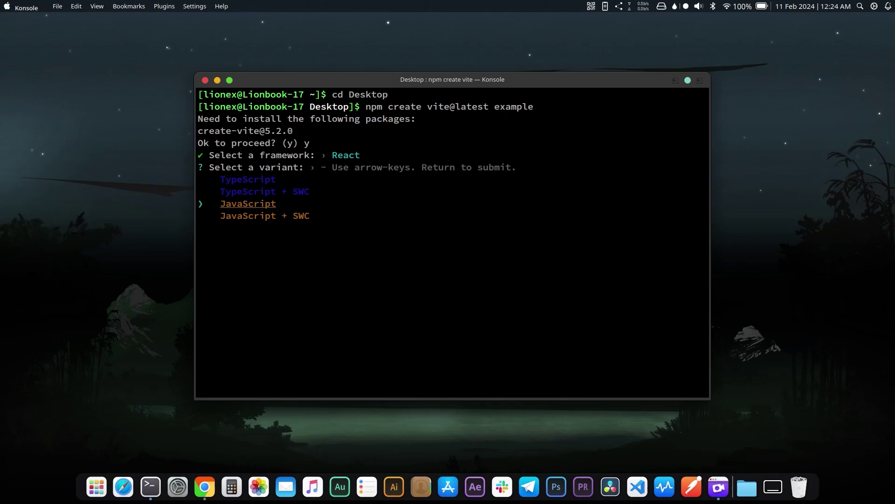
{"action": "key", "text": "Down"}
{"action": "key", "text": "Up"}
{"action": "key", "text": "Return"}
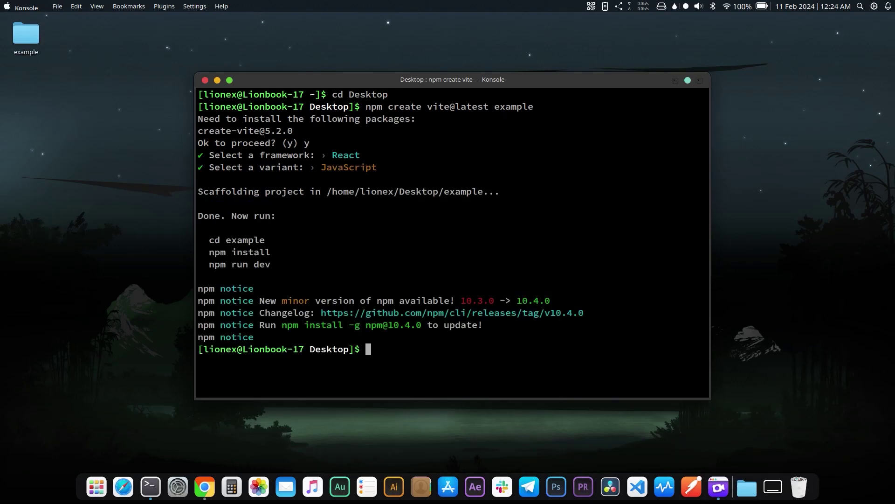
{"action": "type", "text": "cd ex"}
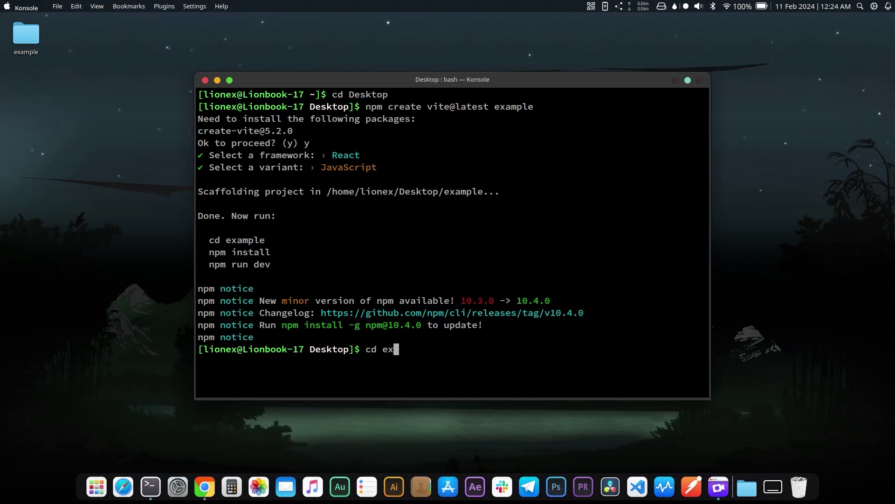
{"action": "type", "text": "ample/"}
- Enter the example folder, clear the screen, and install its dependencies with npm install
{"action": "key", "text": "Return"}
{"action": "type", "text": "cl"}
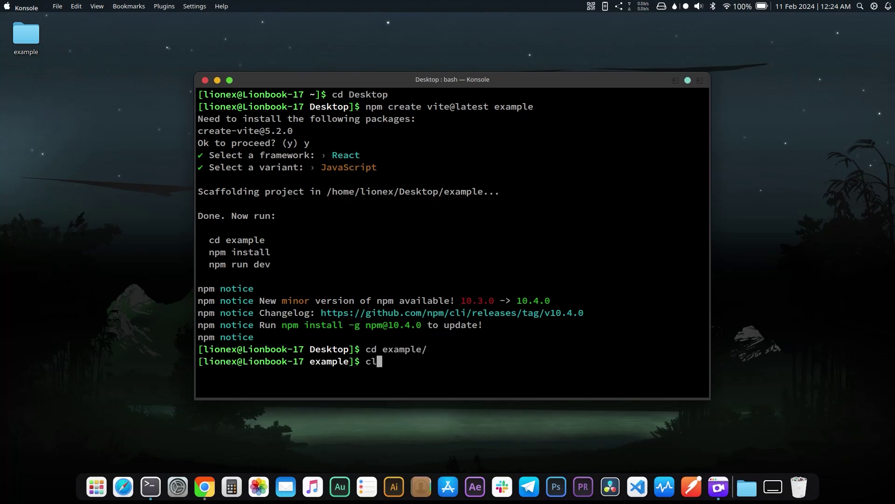
{"action": "type", "text": "ear"}
{"action": "key", "text": "Return"}
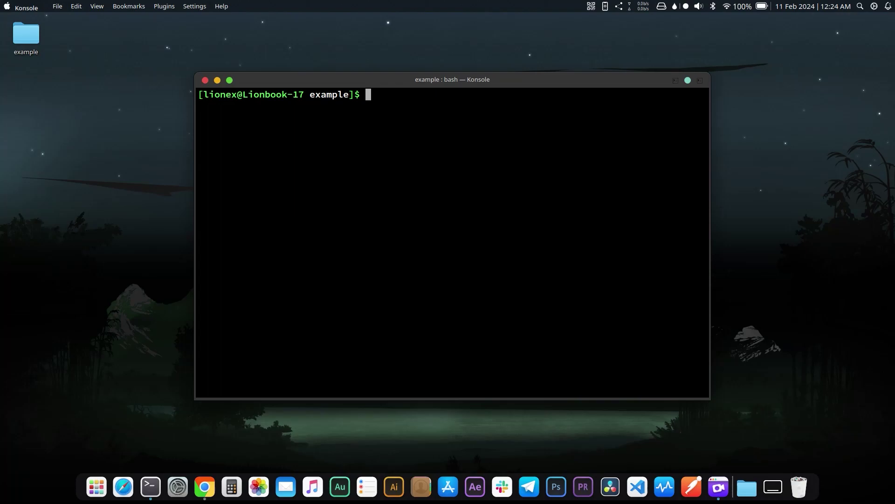
{"action": "type", "text": "p"}
{"action": "key", "text": "BackSpace"}
{"action": "type", "text": "np"}
{"action": "type", "text": "m oi"}
{"action": "key", "text": "BackSpace"}
{"action": "key", "text": "BackSpace"}
{"action": "type", "text": "ins"}
{"action": "type", "text": "tall"}
{"action": "key", "text": "Return"}
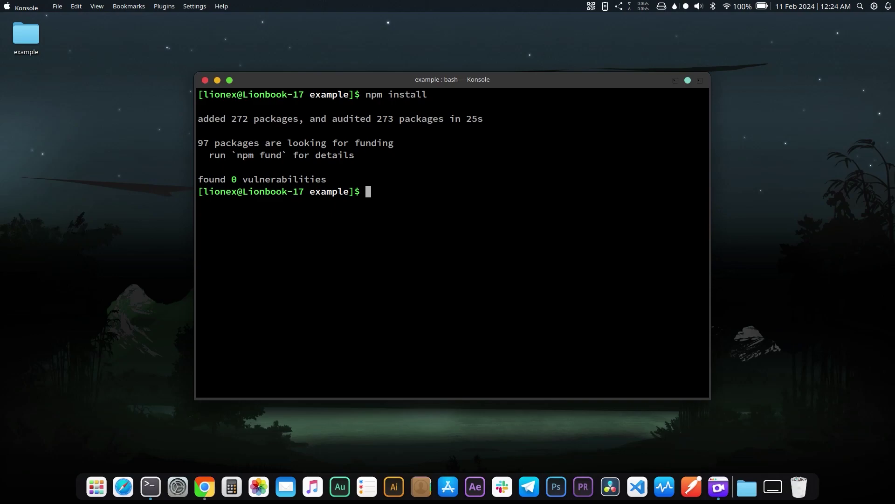
{"action": "type", "text": "cd"}
- Start the Vite development server with npm run dev
{"action": "key", "text": "BackSpace"}
{"action": "key", "text": "BackSpace"}
{"action": "type", "text": "npm rn n"}
{"action": "key", "text": "BackSpace"}
{"action": "key", "text": "BackSpace"}
{"action": "key", "text": "BackSpace"}
{"action": "type", "text": "run dev"}
{"action": "key", "text": "Return"}
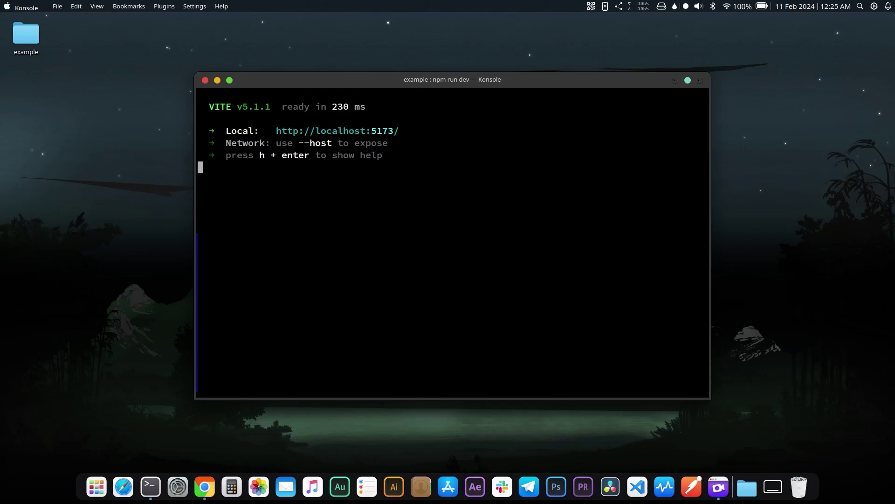
- Open the localhost:5173 page in Chrome and raise the counter to 5
{"action": "left_click", "coordinate": [339, 136], "text": "ctrl"}
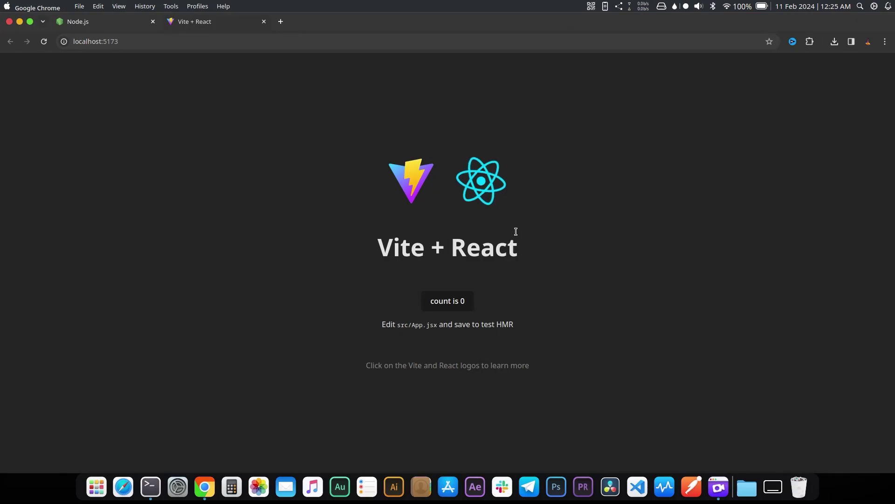
{"action": "left_click_drag", "start_coordinate": [370, 236], "coordinate": [521, 251]}
{"action": "left_click", "coordinate": [422, 300]}
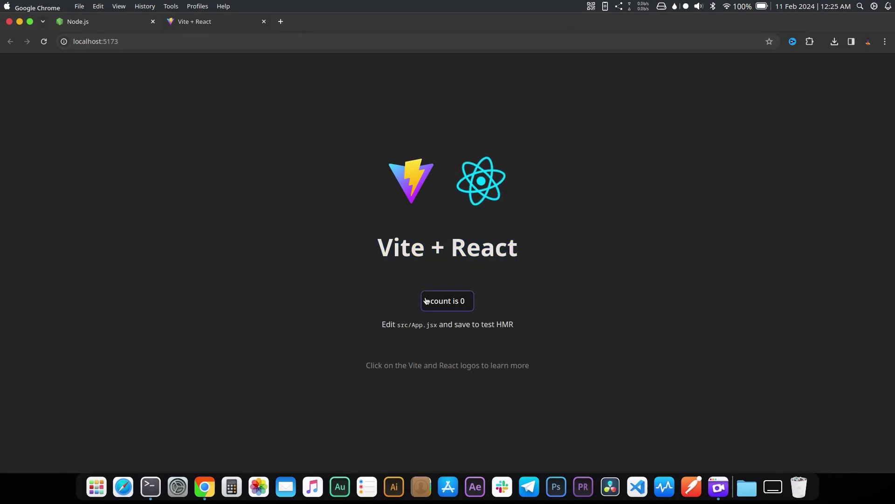
{"action": "triple_click", "coordinate": [426, 300]}
{"action": "left_click", "coordinate": [281, 272]}
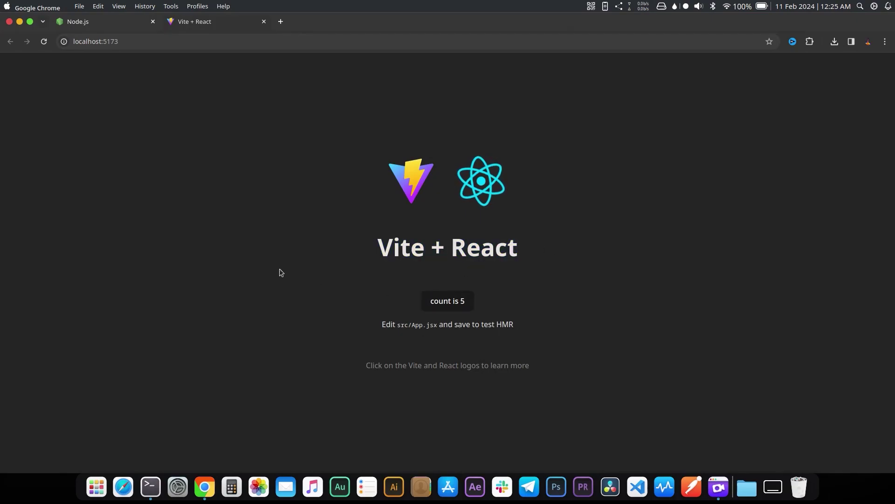